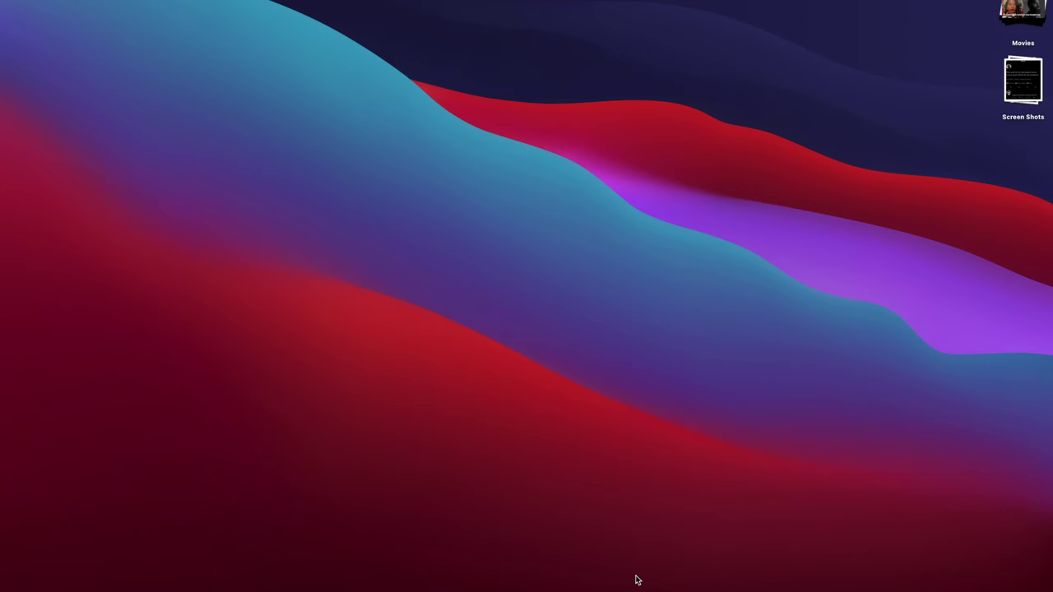
- Launch Activity Monitor via Spotlight and view its Memory, Energy and Disk tabs
key(super+space)
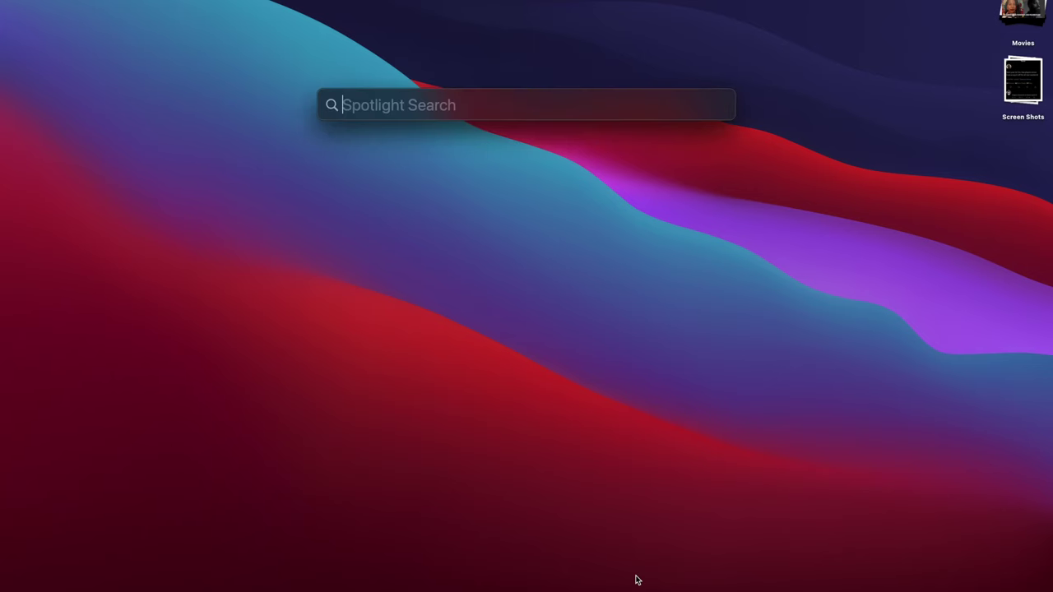
text(act)
key(Return)
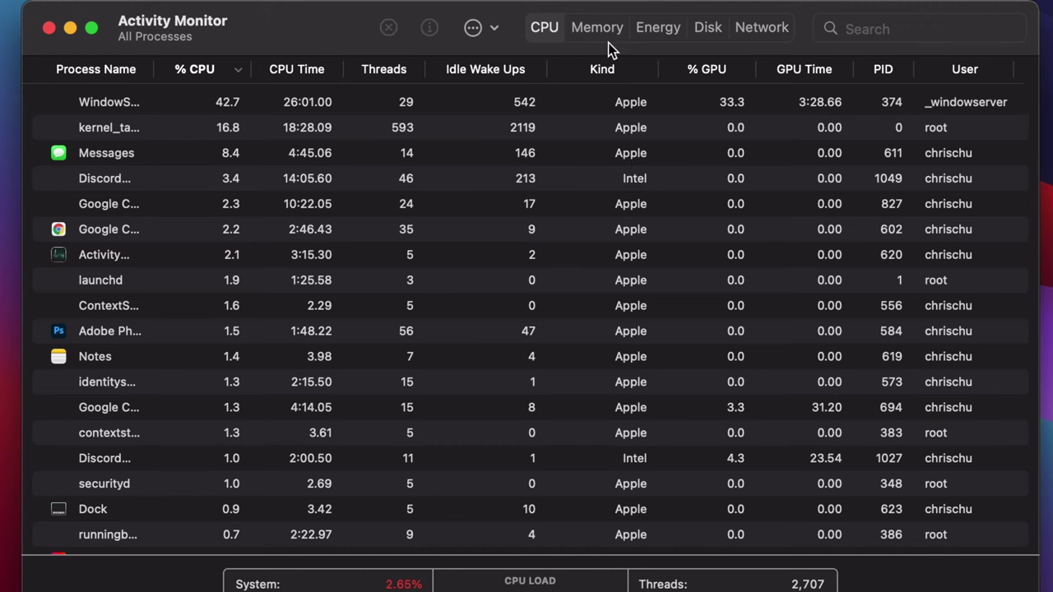
click(592, 36)
click(651, 35)
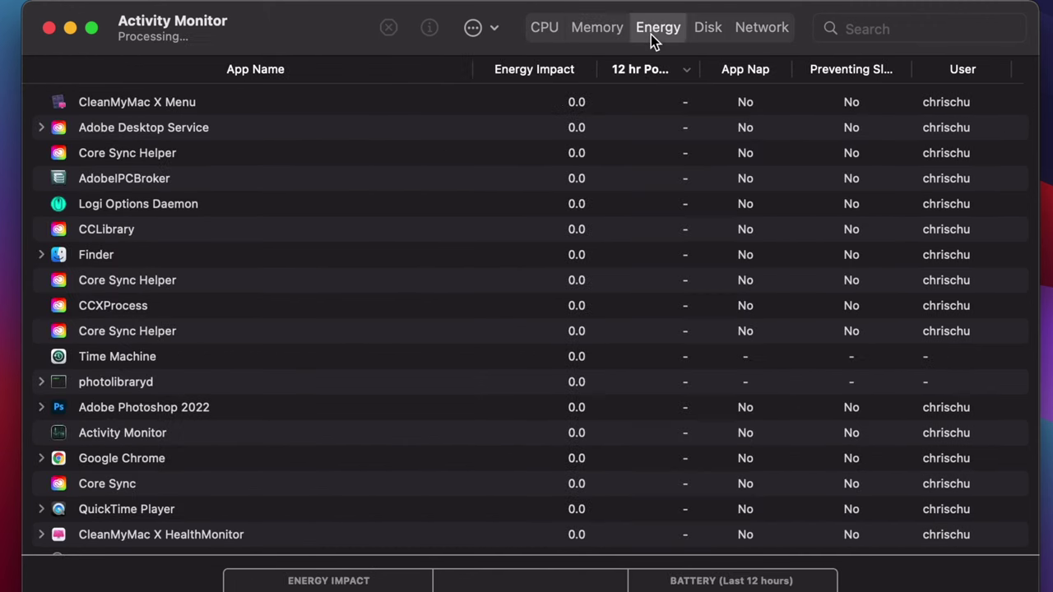
click(712, 38)
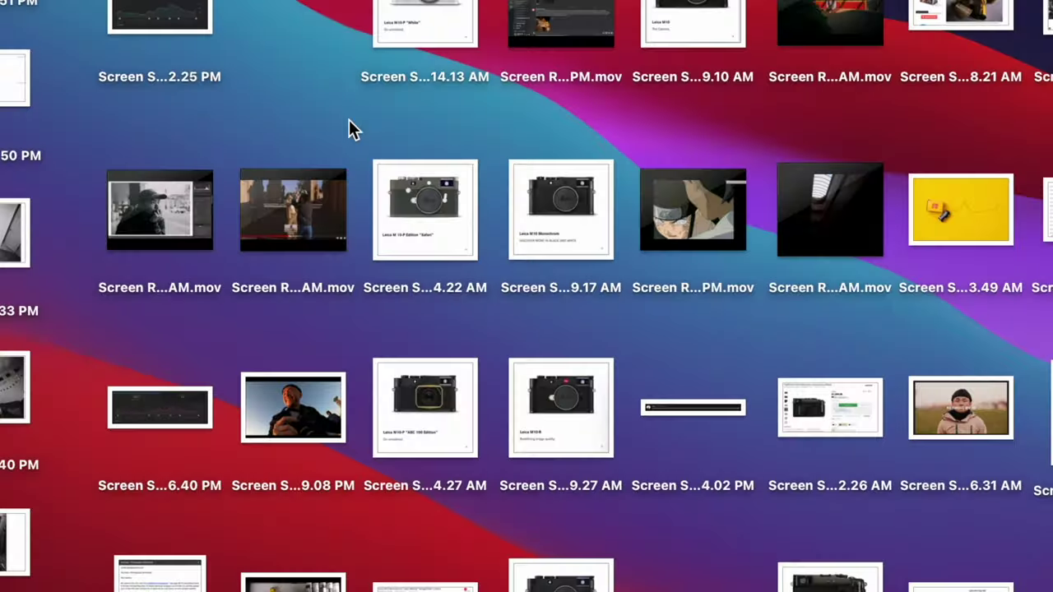
- Turn on desktop Use Stacks, then group the Desktop folder's files by Name in Finder
right_click(349, 129)
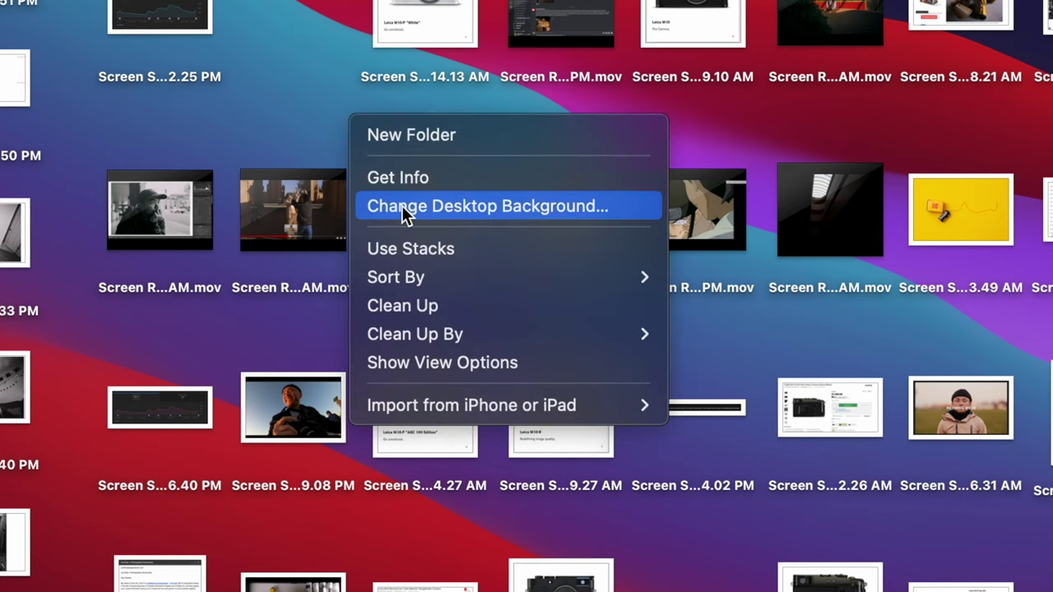
click(417, 248)
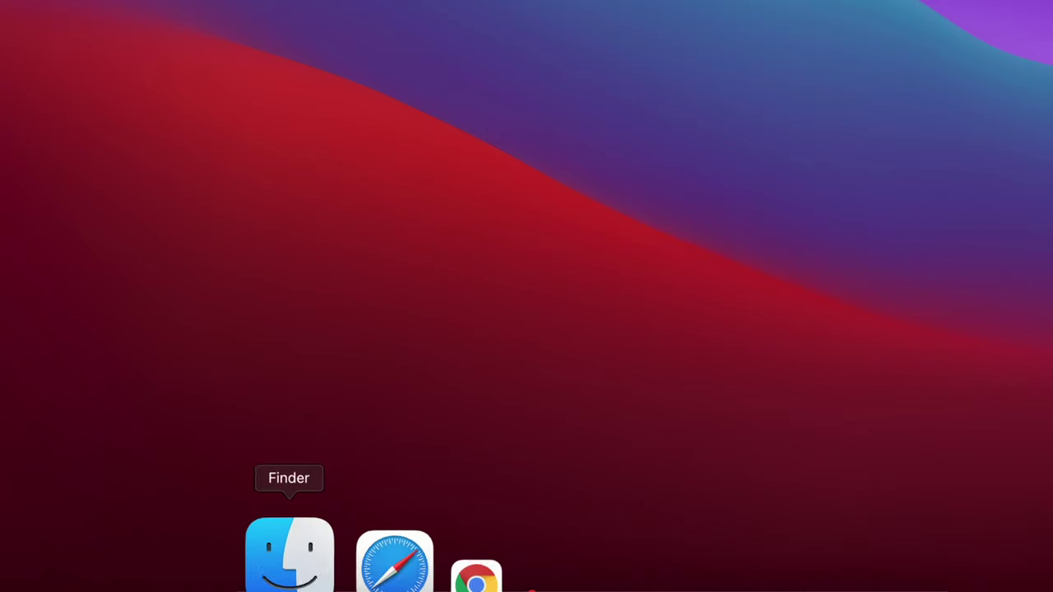
click(291, 539)
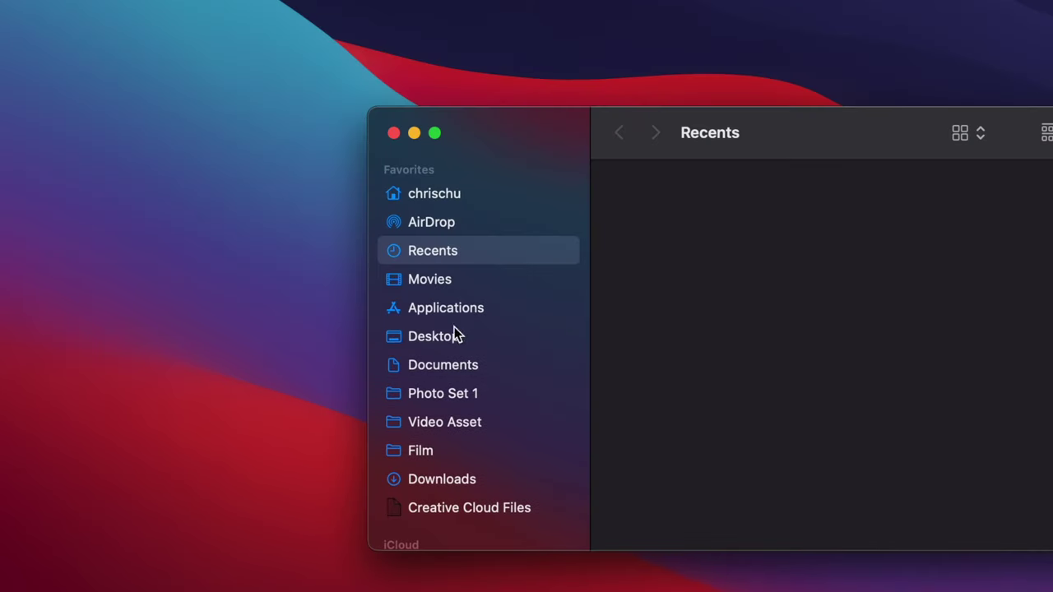
click(448, 3)
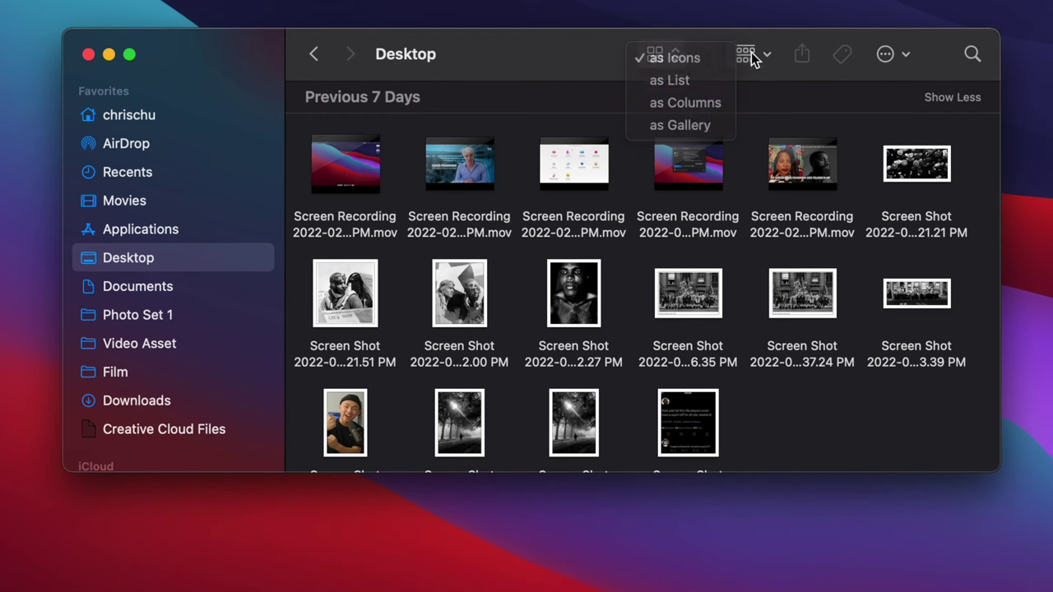
click(744, 56)
click(767, 125)
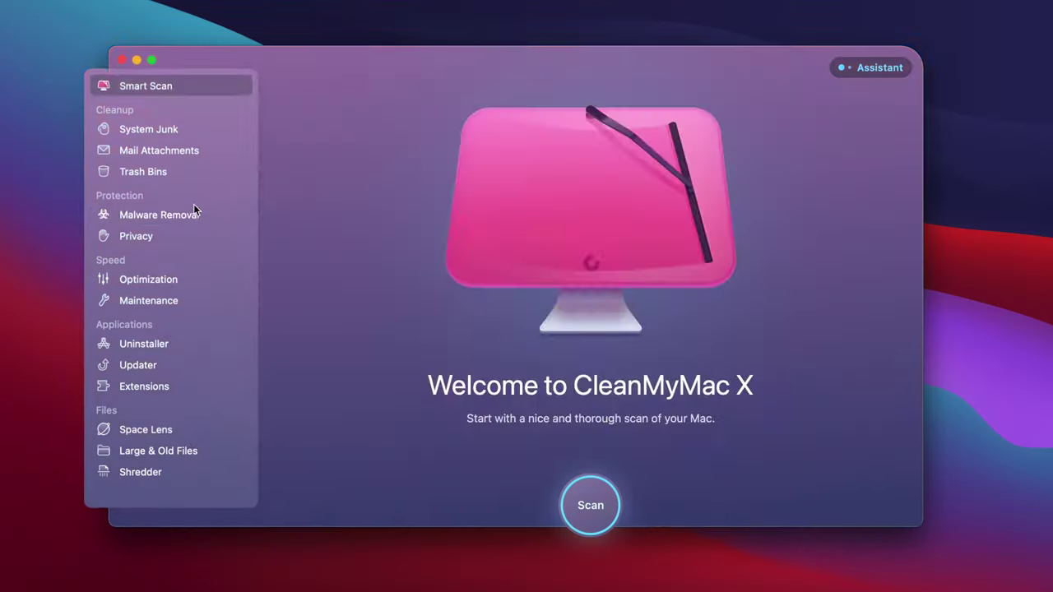
- Start a Malware Removal scan in CleanMyMac X
click(195, 213)
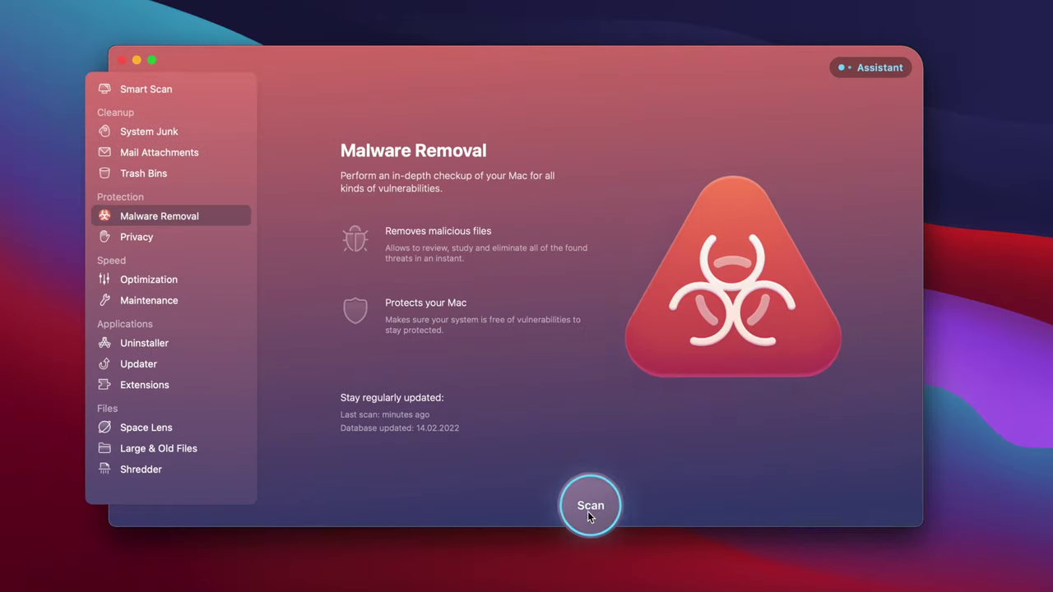
click(588, 511)
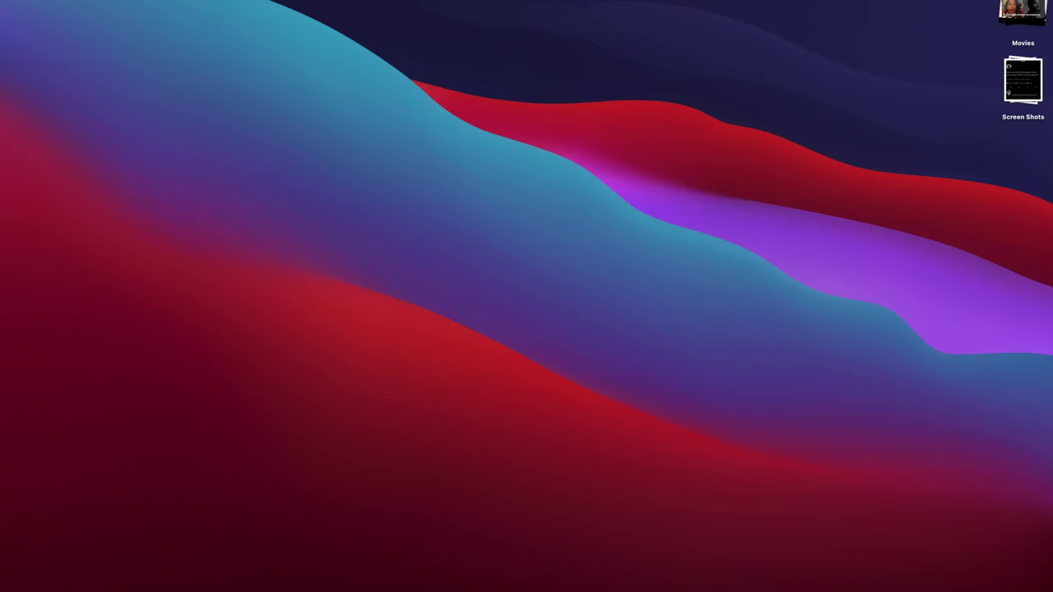
- Launch CleanMyMac X via Spotlight and show all 8 Maintenance tasks
key(super+space)
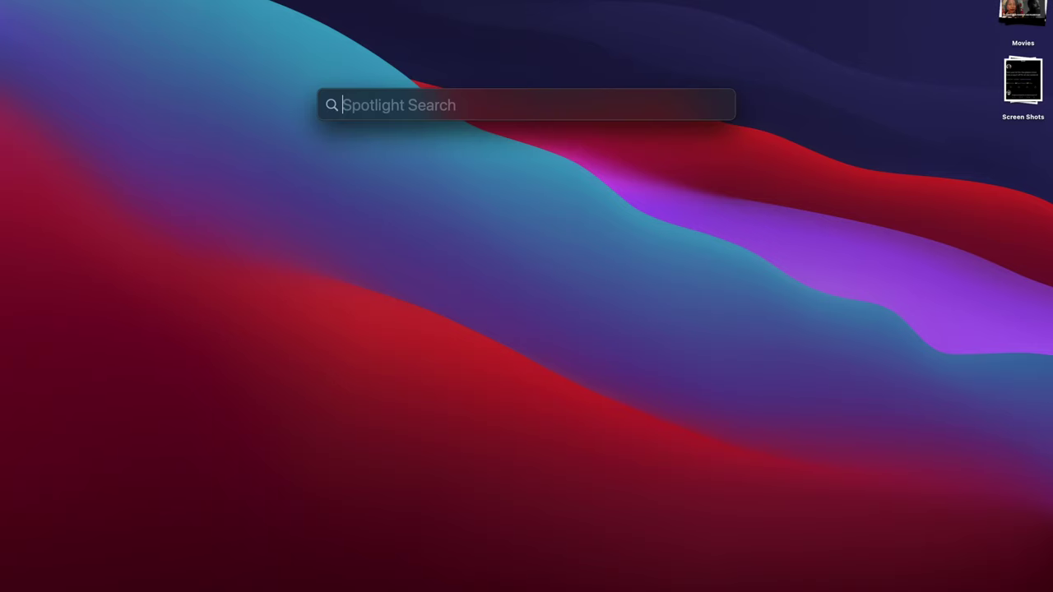
key(Return)
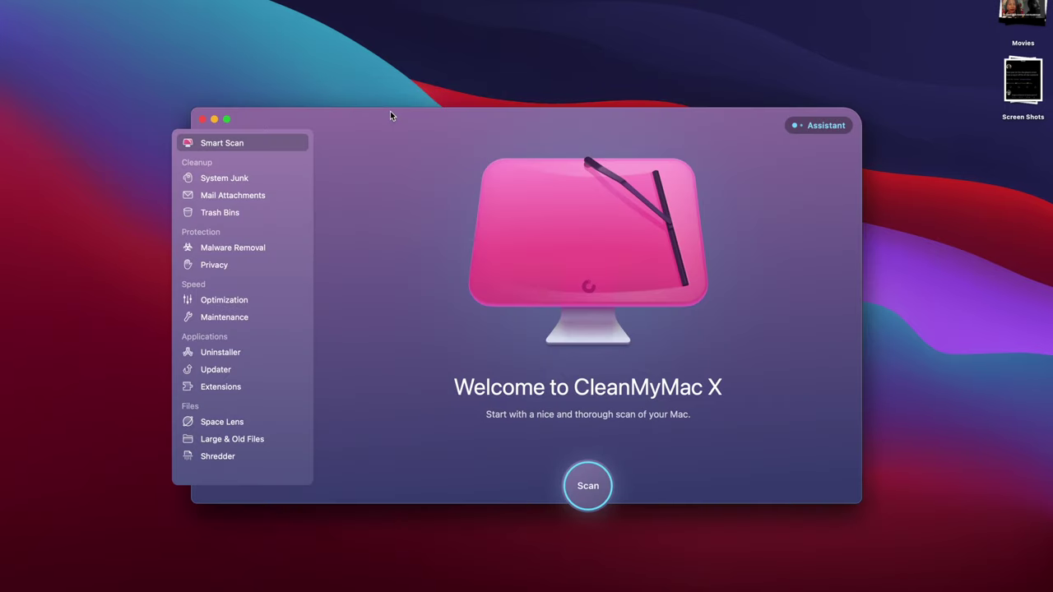
drag(391, 113, 390, 74)
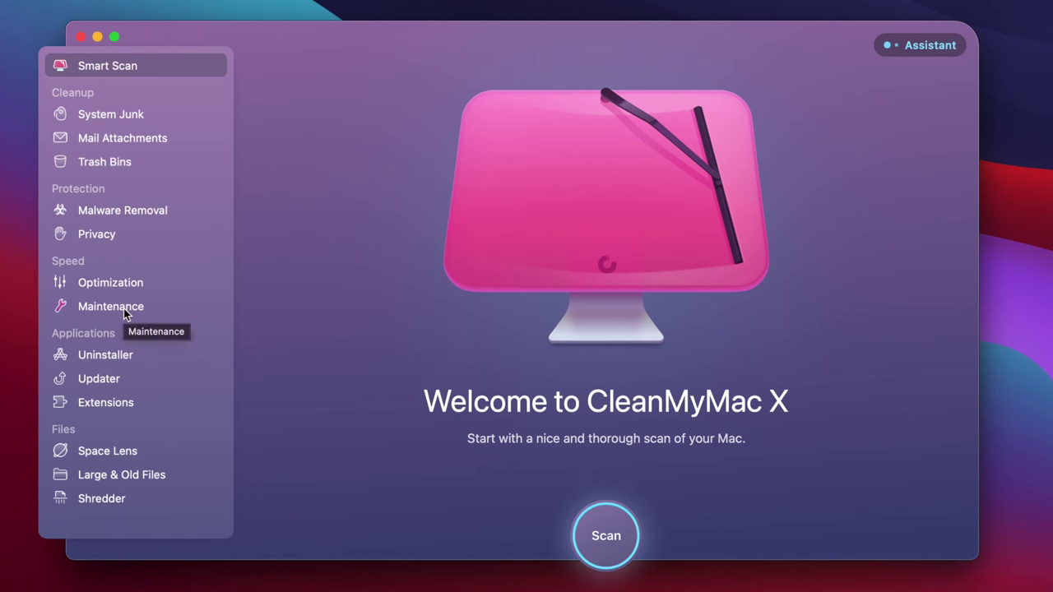
click(123, 311)
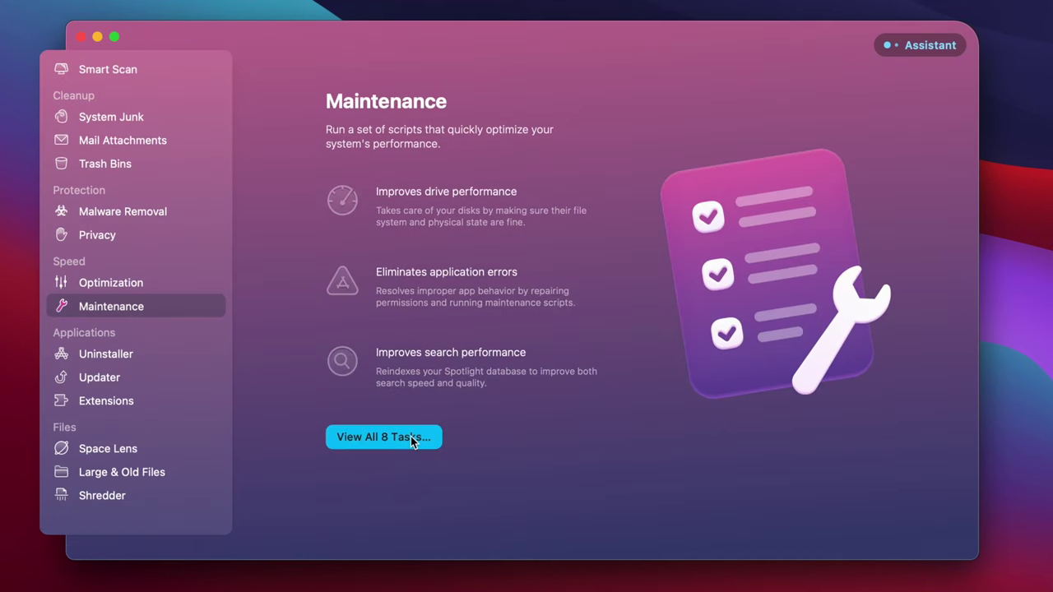
click(414, 439)
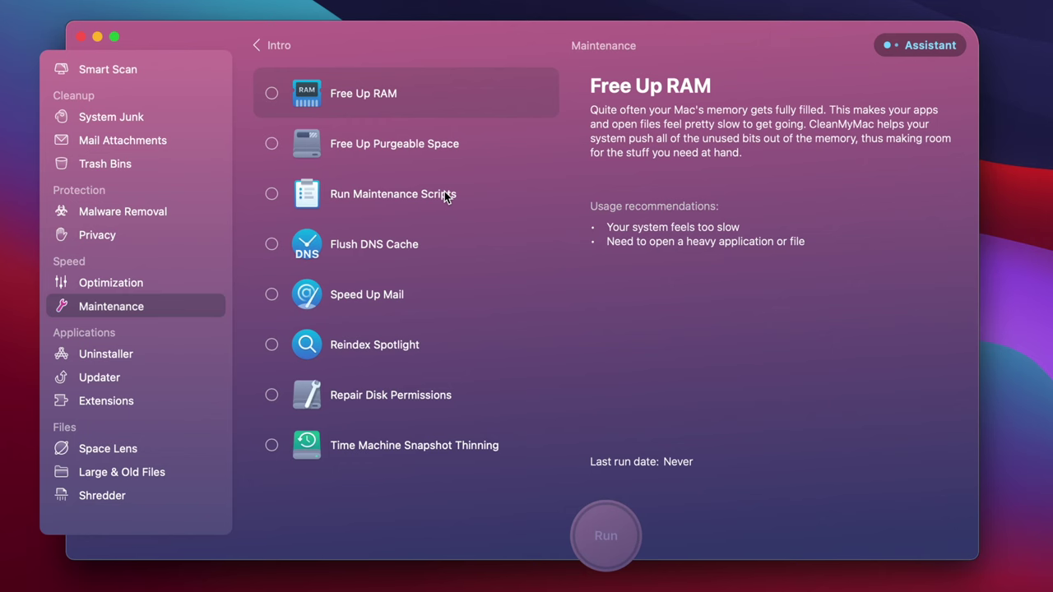
- Review each maintenance task and run Free Up RAM and Run Maintenance Scripts
click(414, 148)
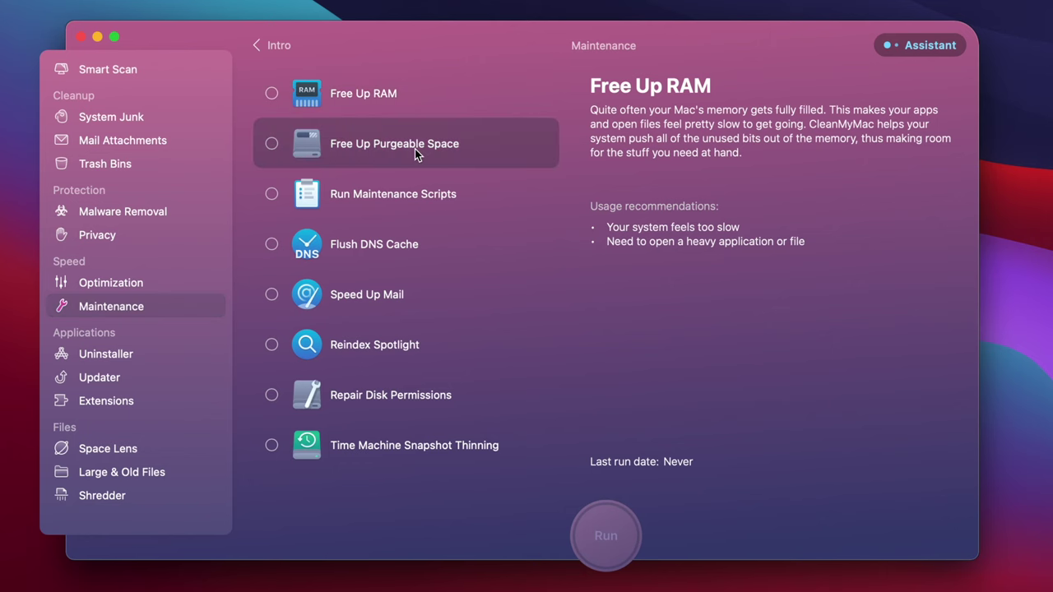
click(422, 197)
click(413, 248)
click(390, 293)
click(389, 351)
click(393, 404)
click(400, 456)
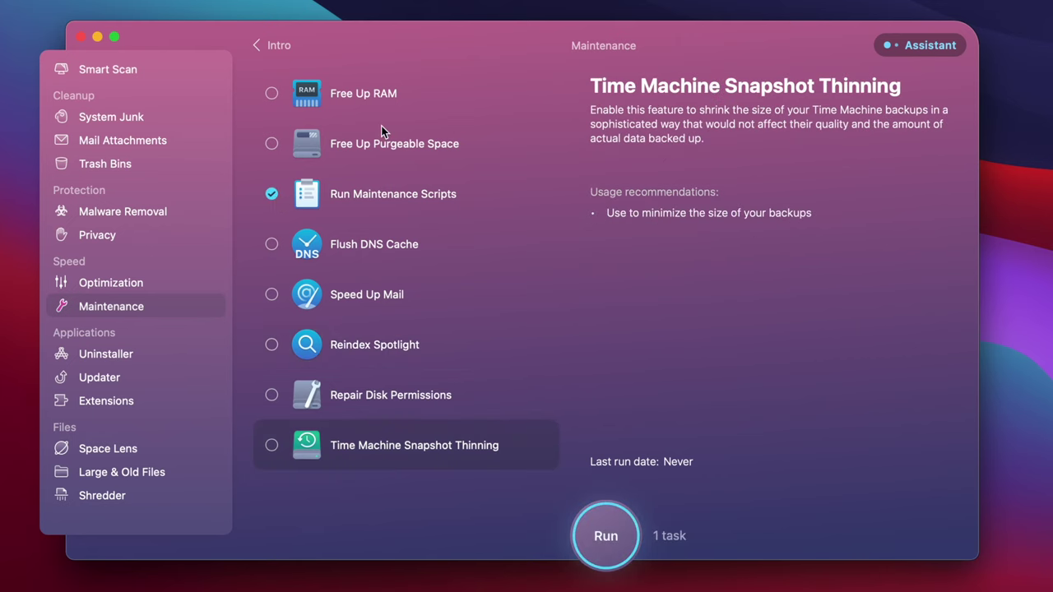
click(609, 547)
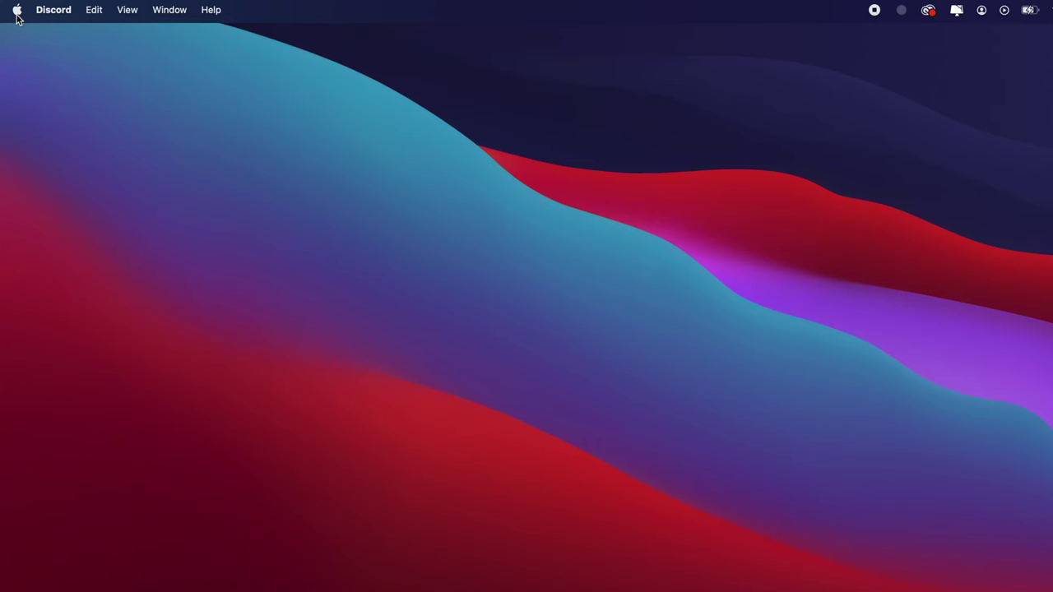
- Open Software Update from About This Mac to show the macOS Monterey 12.3 update
click(17, 11)
click(33, 35)
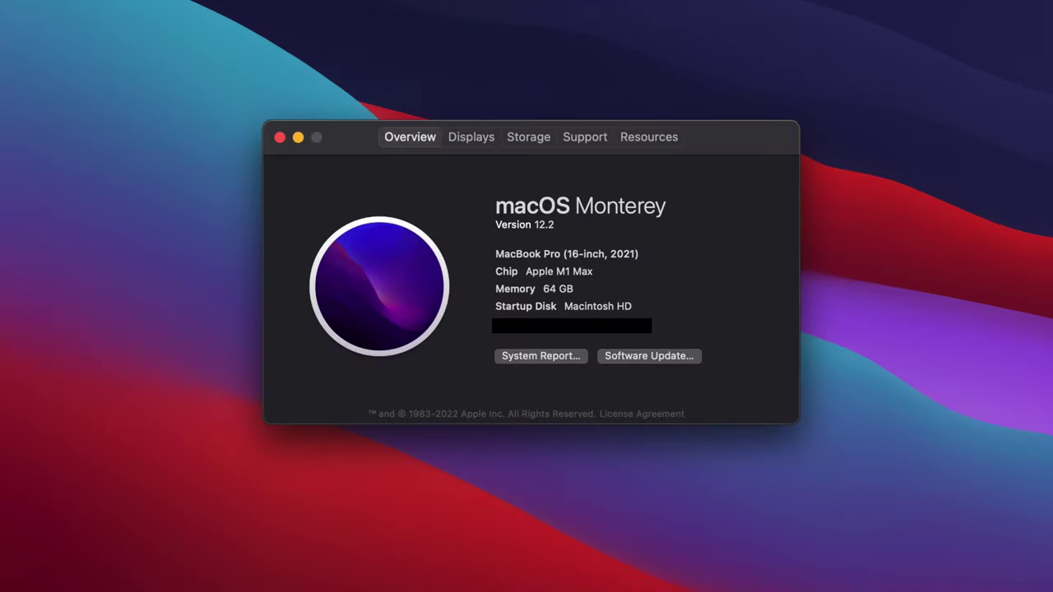
click(673, 359)
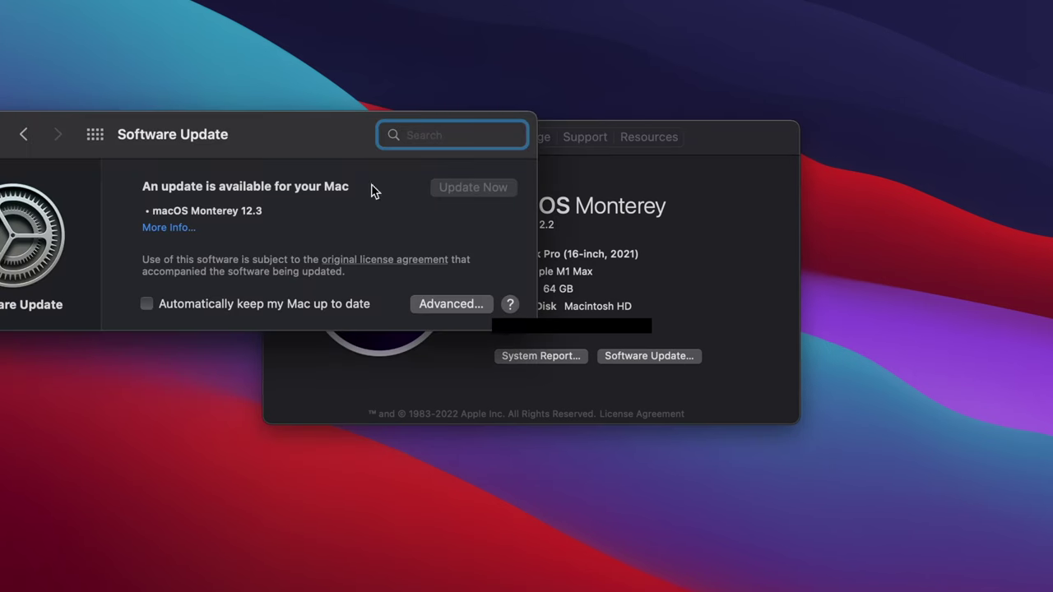
drag(247, 141, 555, 195)
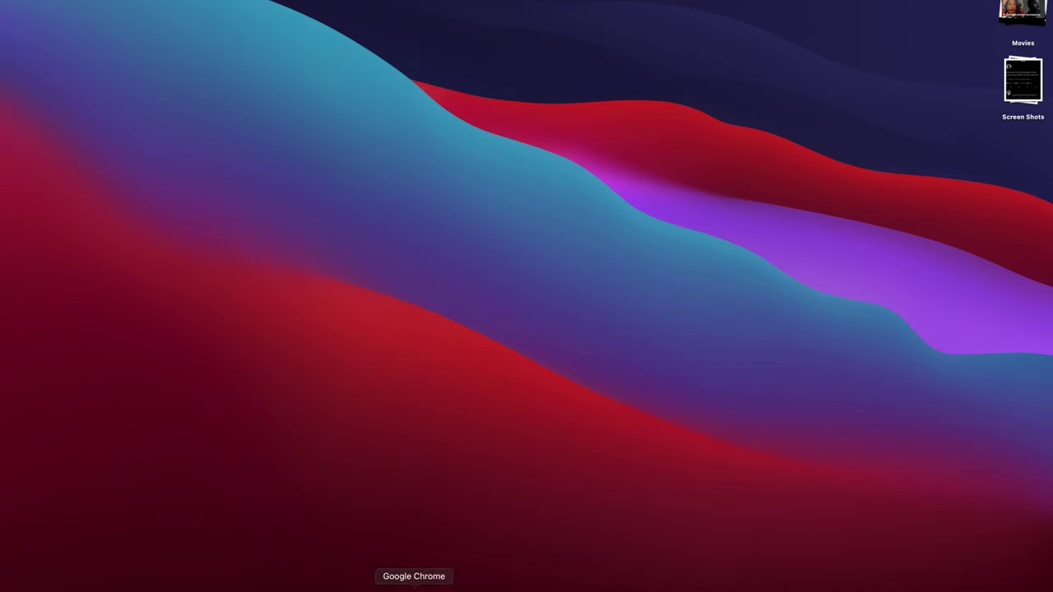
- Open a new Chrome window and remove ColorPick Eyedropper from the Extensions page
right_click(423, 580)
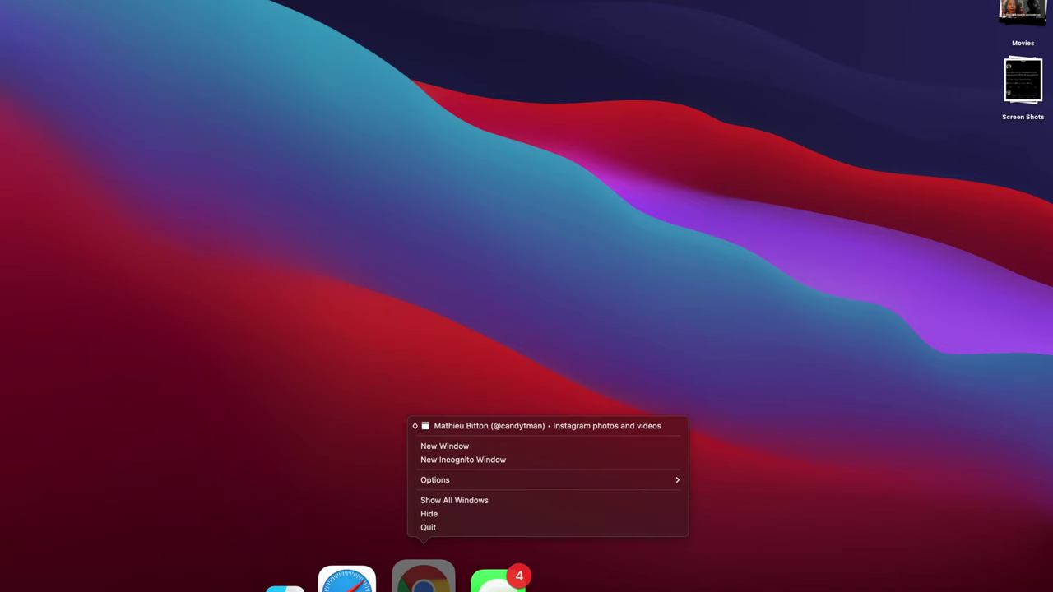
click(491, 452)
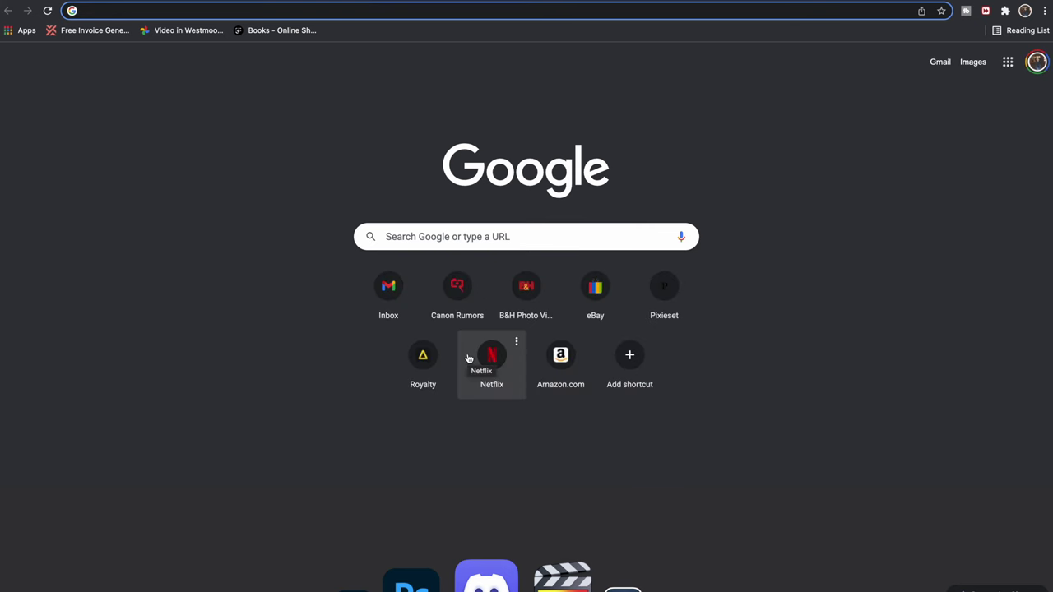
click(317, 0)
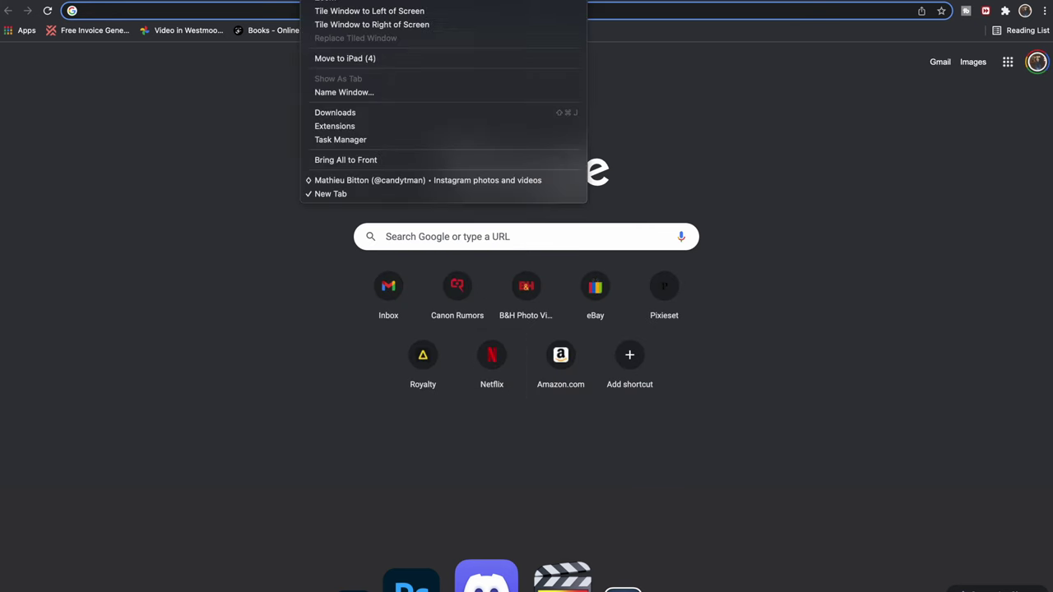
click(366, 129)
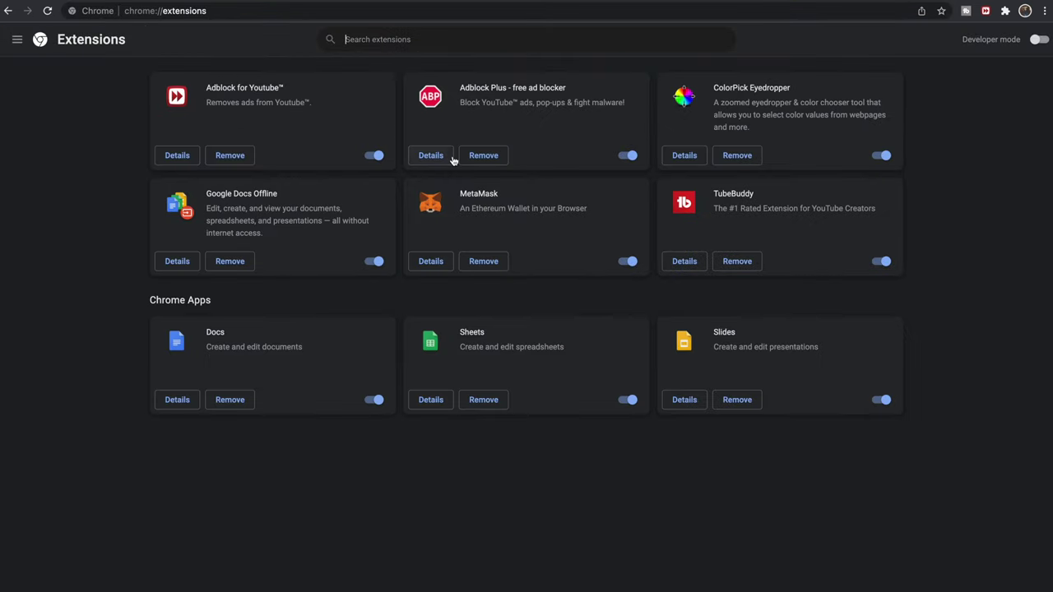
click(737, 157)
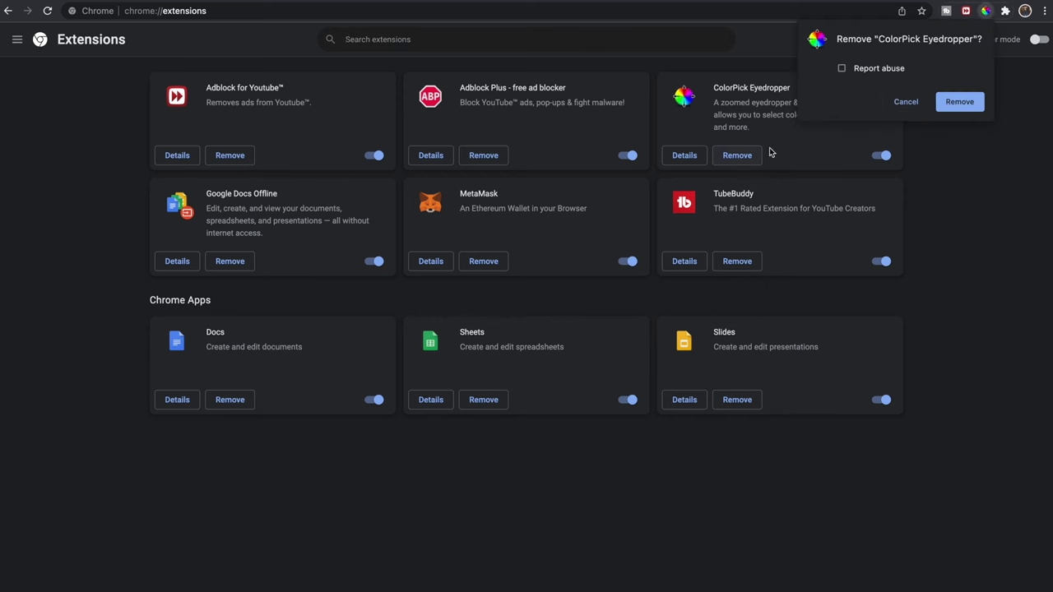
click(959, 102)
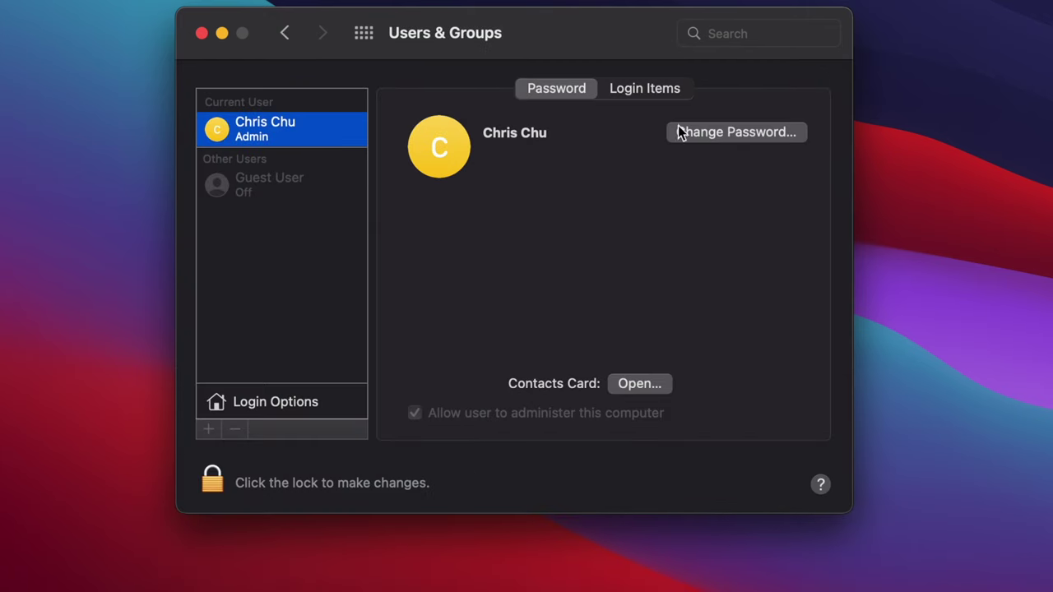
- Show the Login Items tab in Users & Groups
click(658, 92)
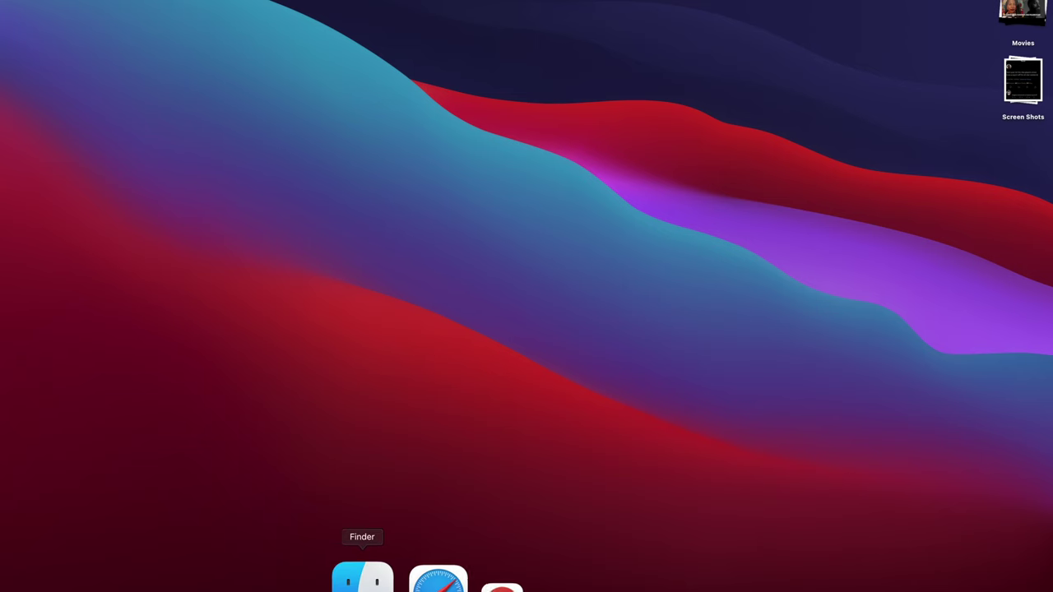
- Open Applications in a new, enlarged Finder window and bring up Photo Booth's context menu
click(369, 577)
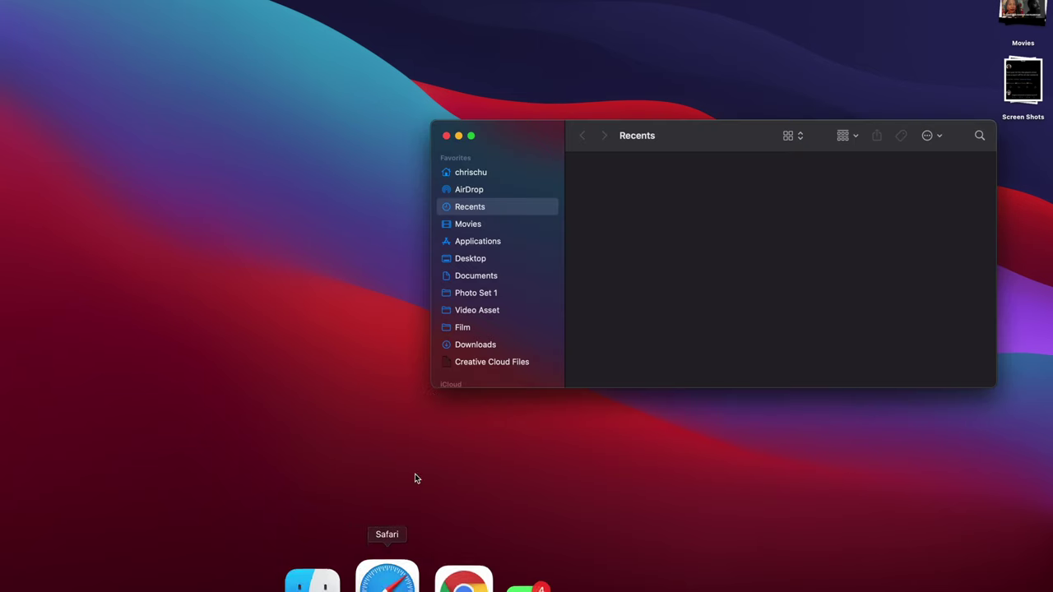
click(494, 243)
drag(719, 136, 492, 132)
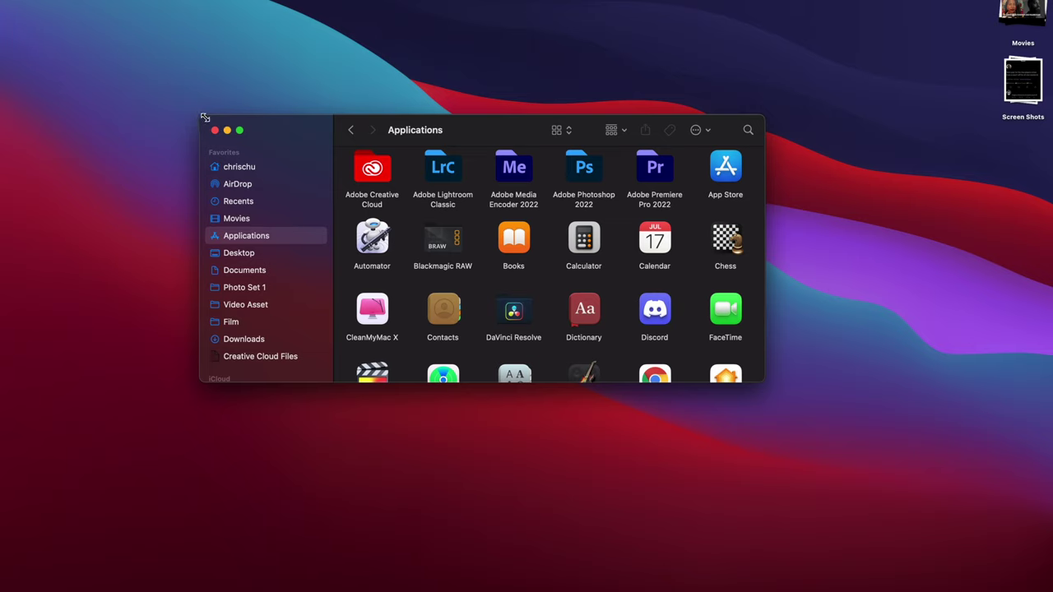
drag(204, 118, 109, 9)
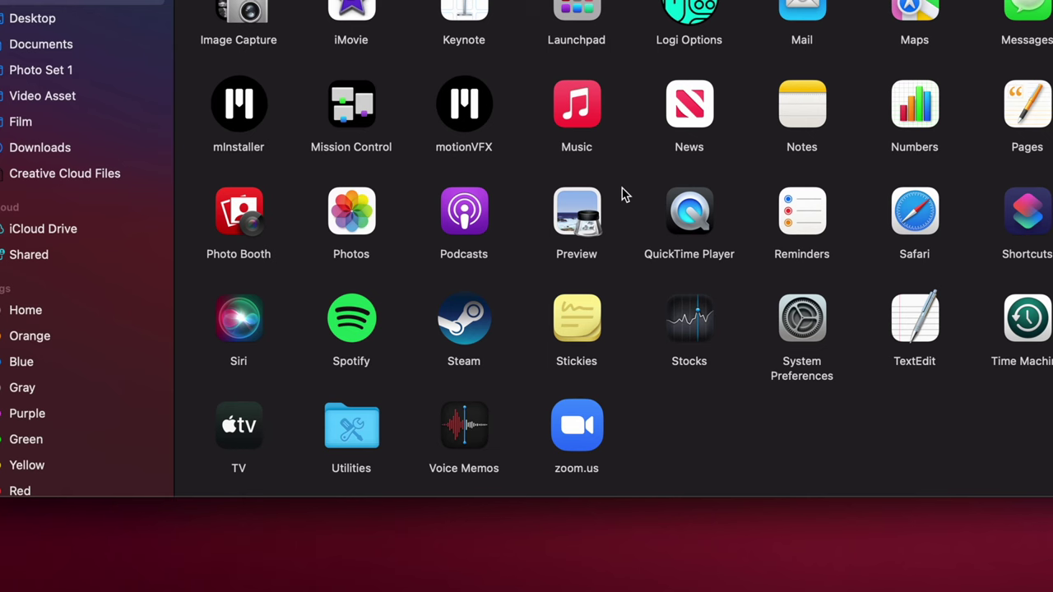
scroll(623, 195, up, 3)
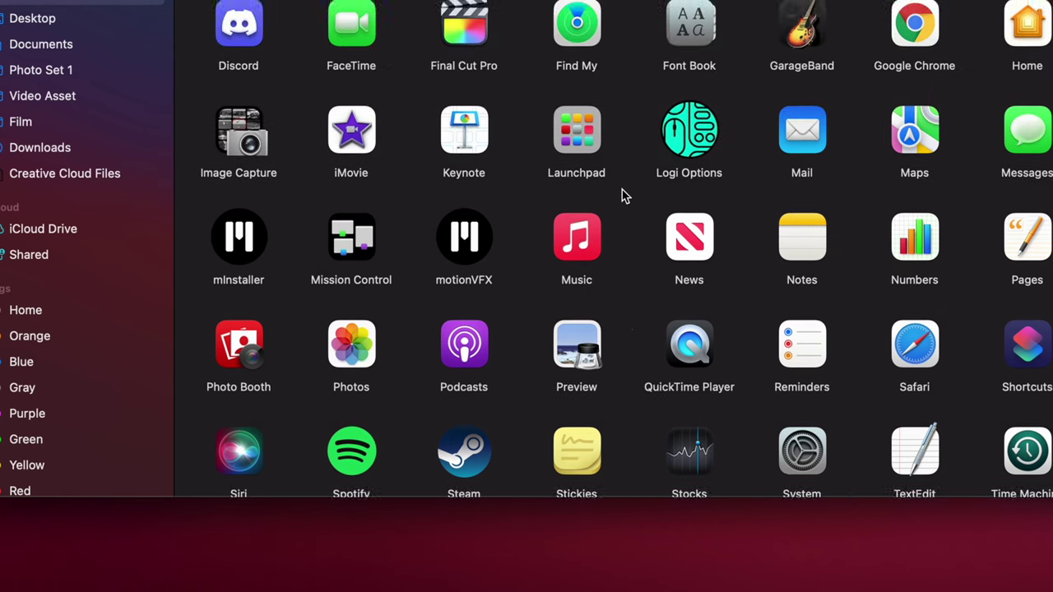
scroll(623, 195, down, 3)
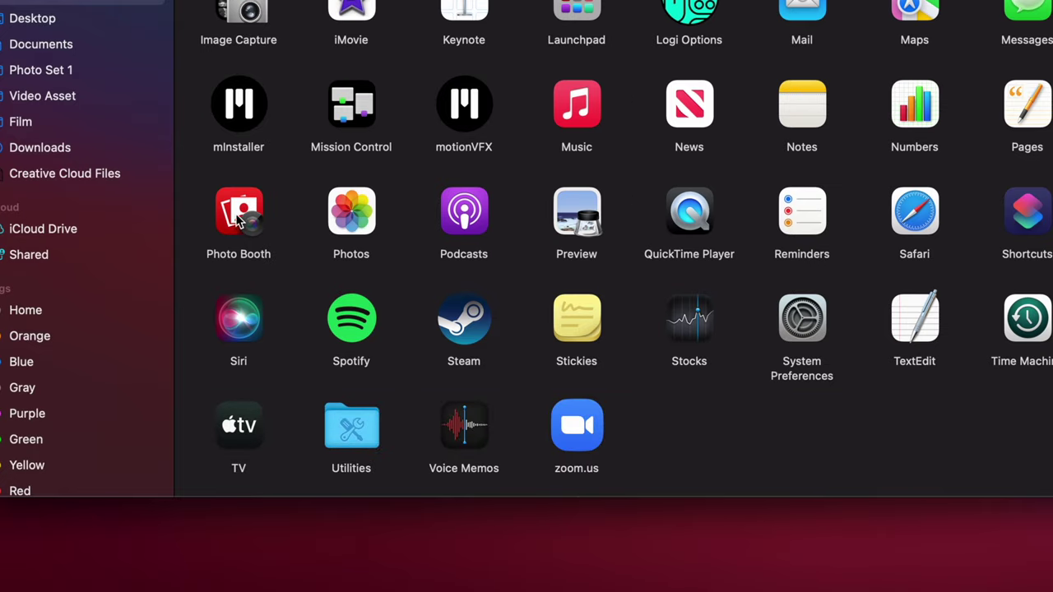
right_click(236, 216)
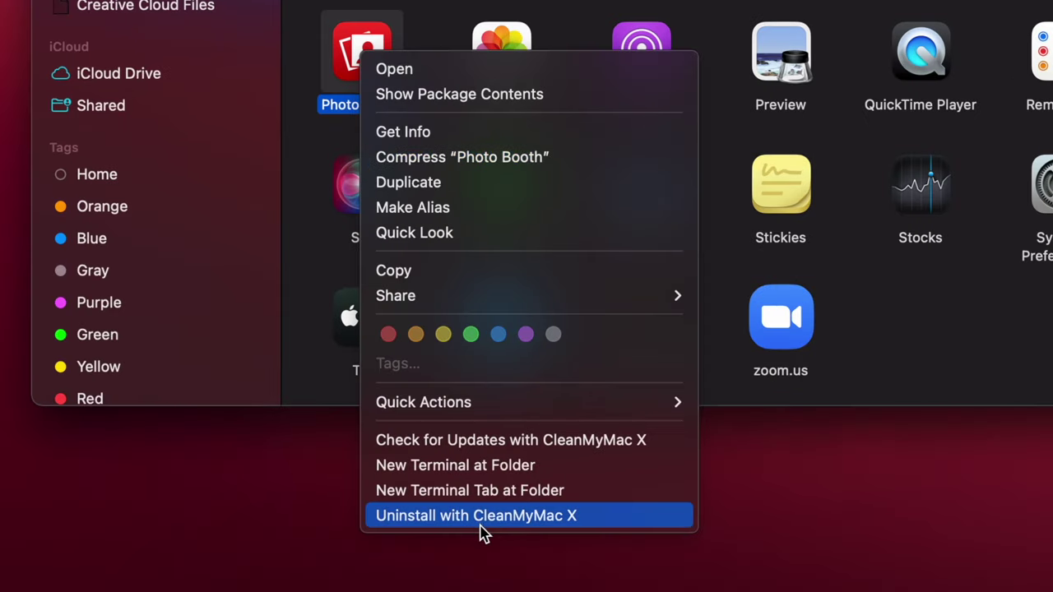
- Open CleanMyMac X's Uninstaller from Photo Booth and scroll through the 40 applications
click(481, 516)
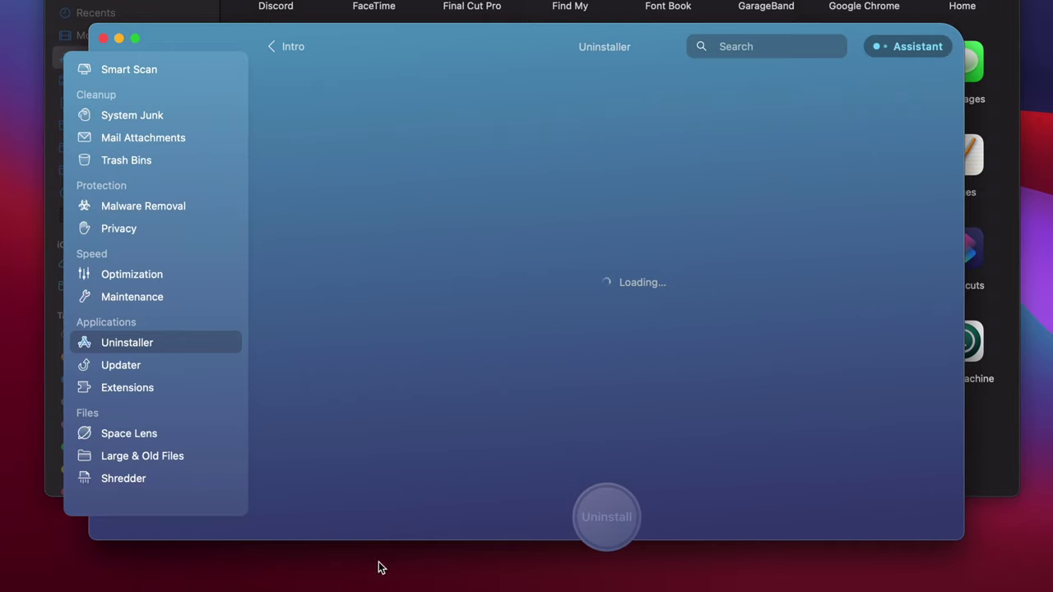
scroll(623, 248, down, 2)
scroll(624, 248, down, 5)
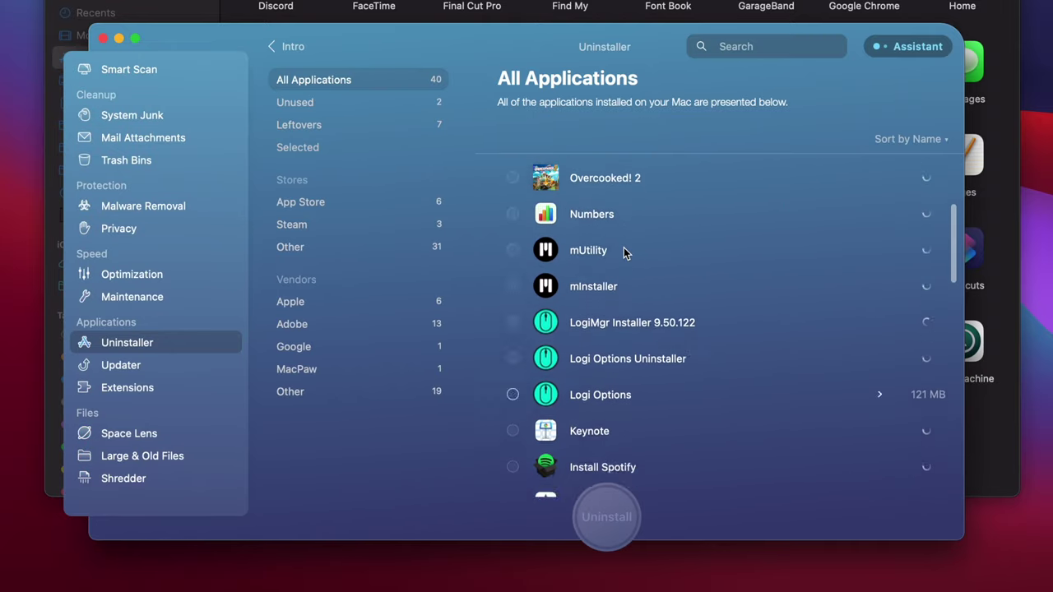
scroll(623, 248, down, 4)
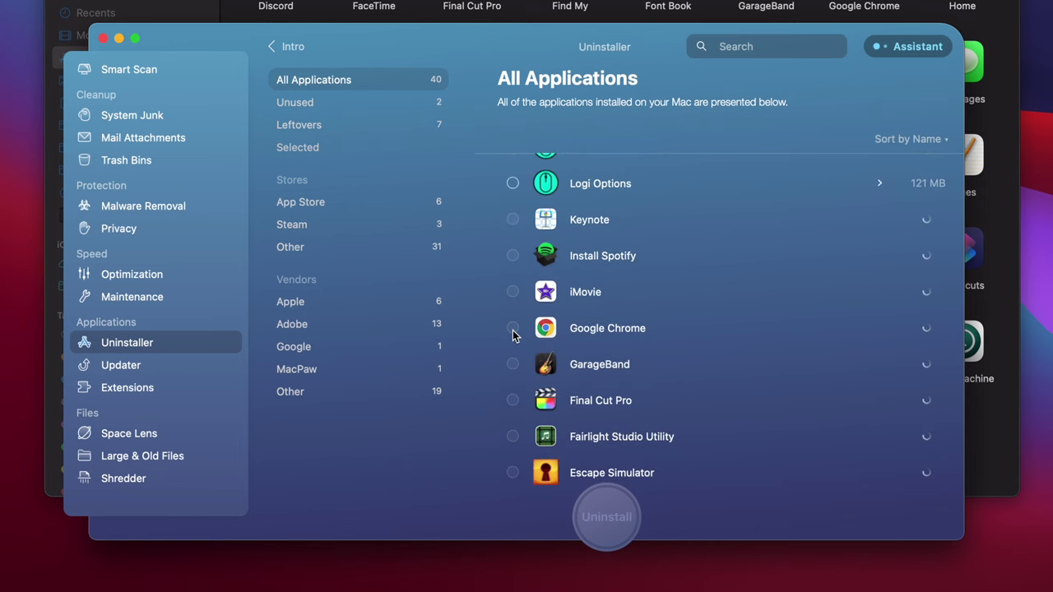
scroll(517, 307, down, 3)
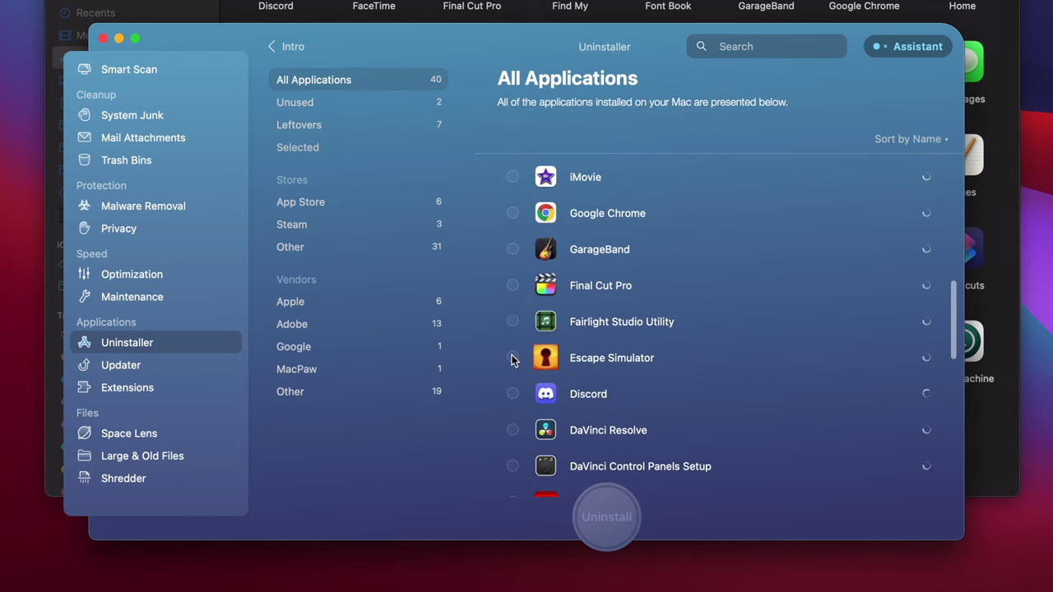
scroll(512, 358, down, 1)
scroll(511, 297, down, 1)
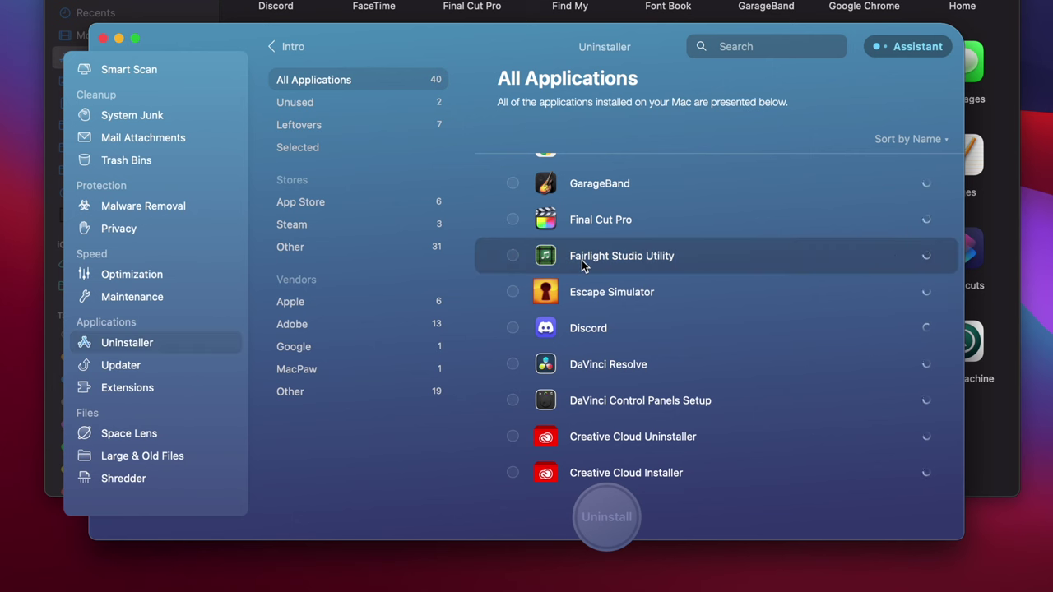
scroll(581, 260, down, 5)
scroll(582, 264, down, 7)
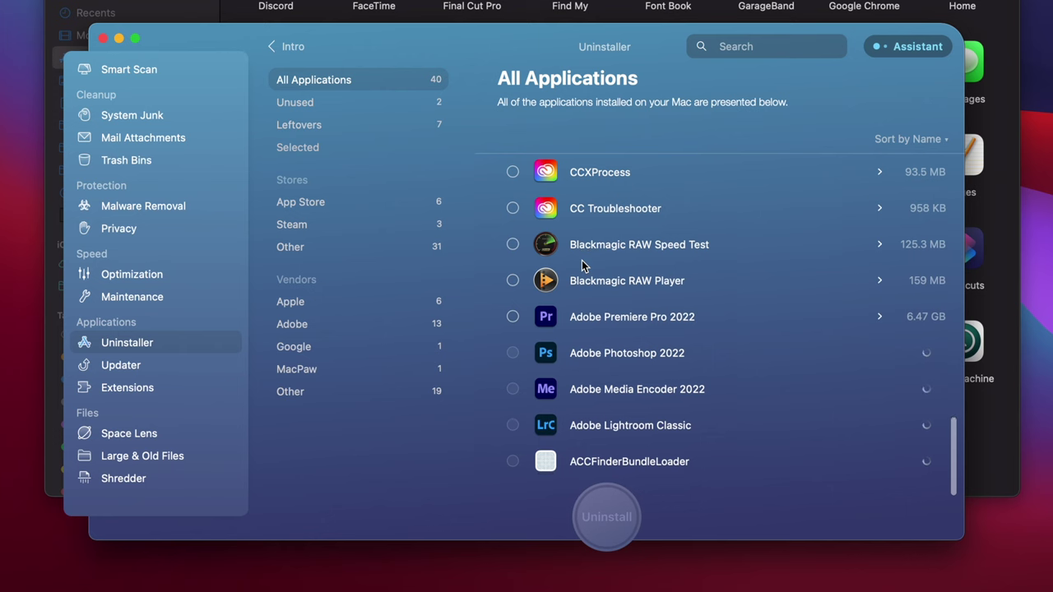
scroll(567, 256, up, 3)
scroll(535, 252, up, 10)
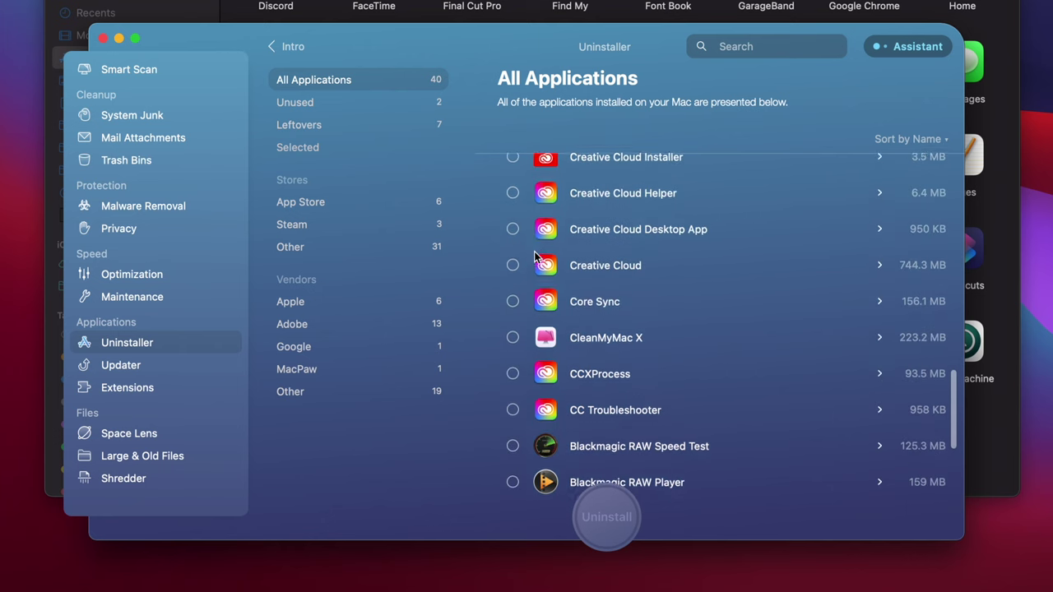
scroll(535, 257, up, 8)
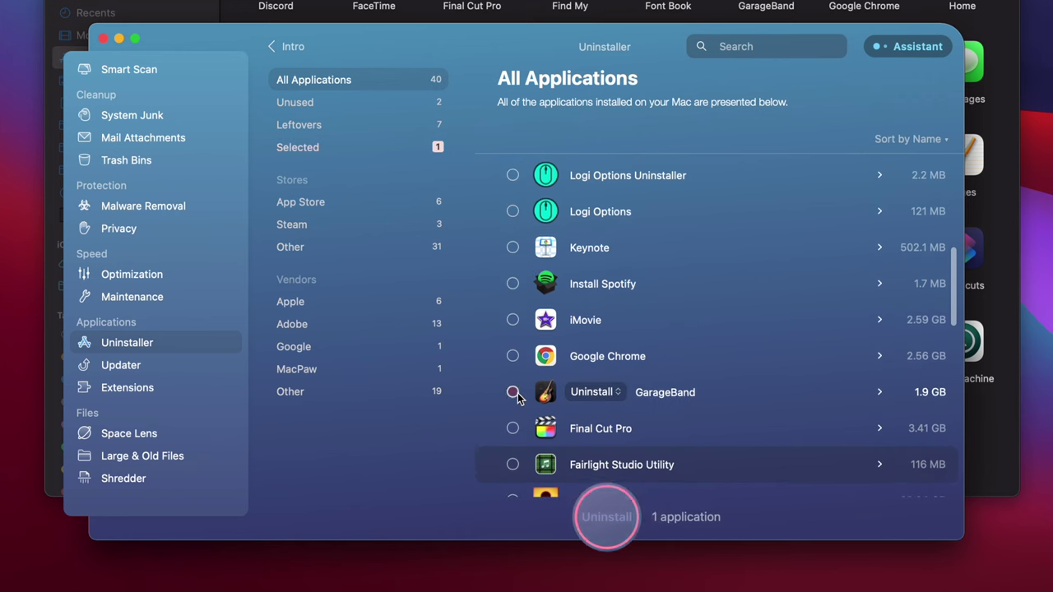
scroll(643, 392, up, 2)
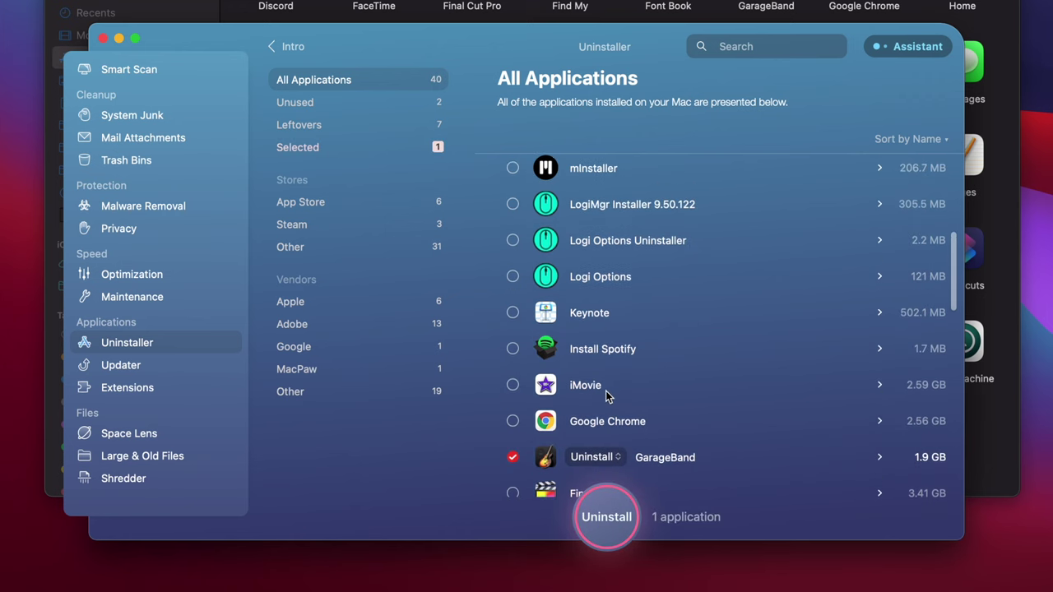
scroll(638, 415, up, 3)
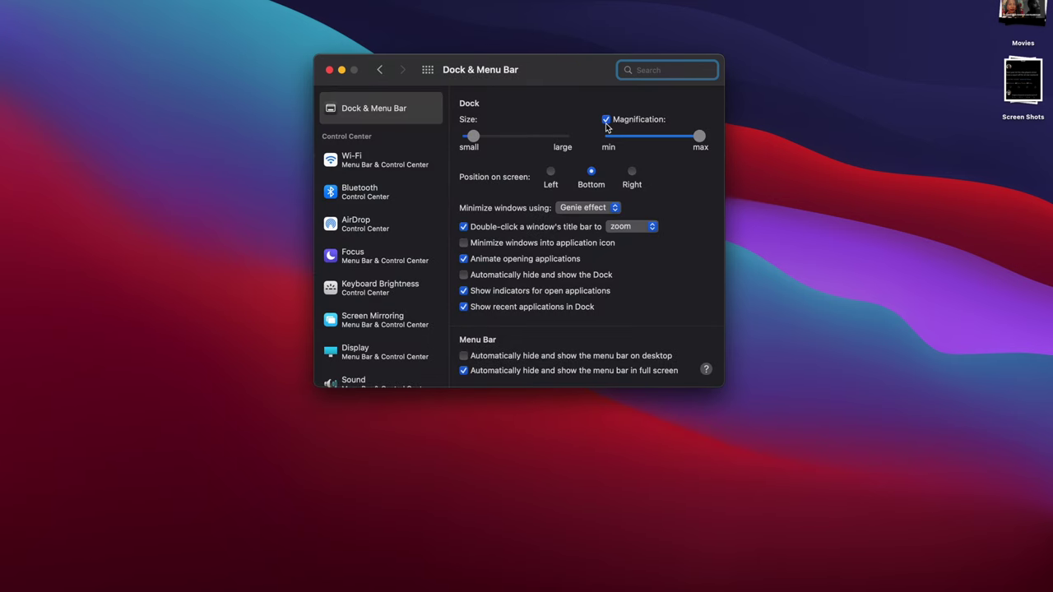
- Uncheck Magnification in the Dock & Menu Bar pane
click(606, 120)
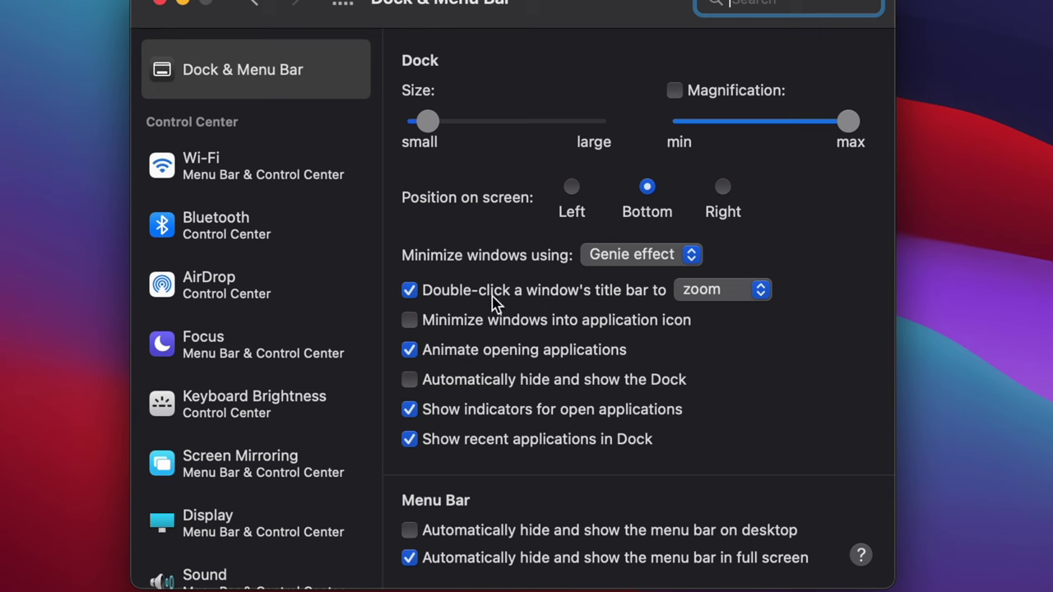